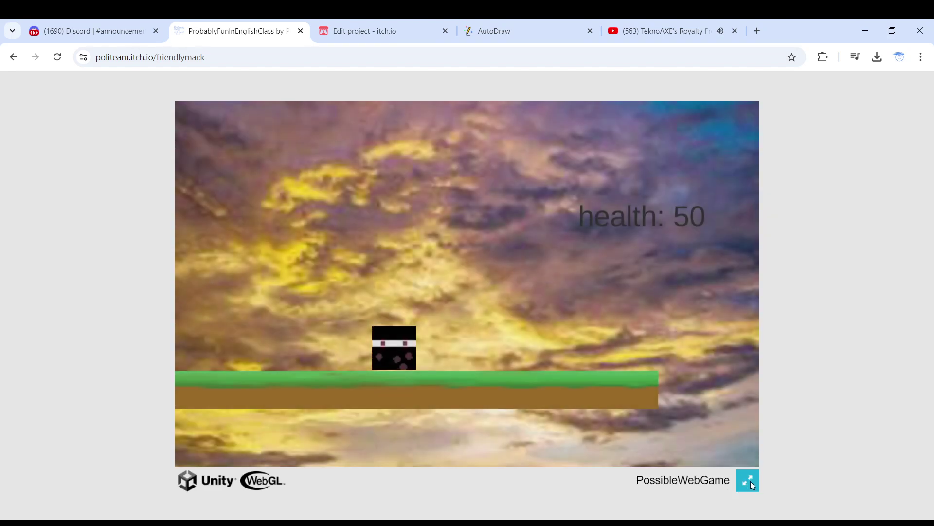
Switch the embedded game to fullscreen once it reaches the Boss Fight scene.
click(748, 480)
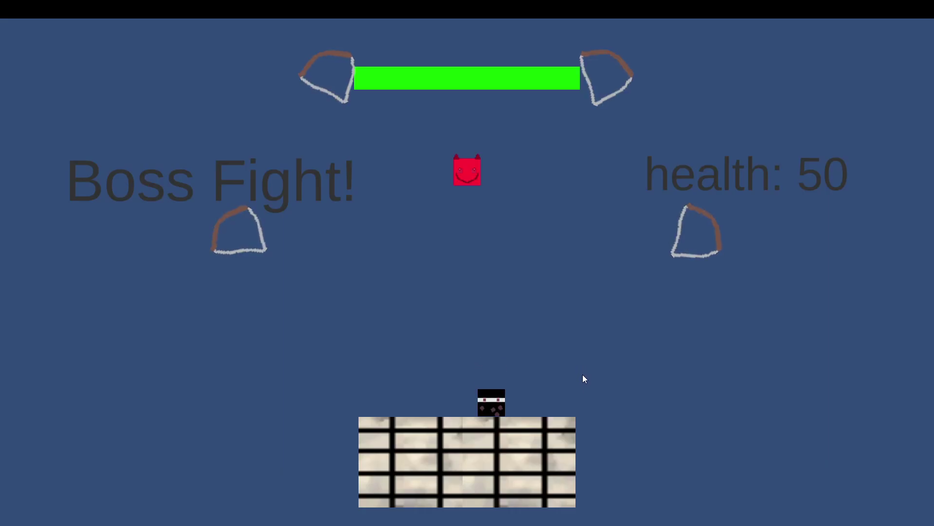
Shuffle left and right, then jump up-left, dodging the first falling arrows.
key(Left)
key(Right)
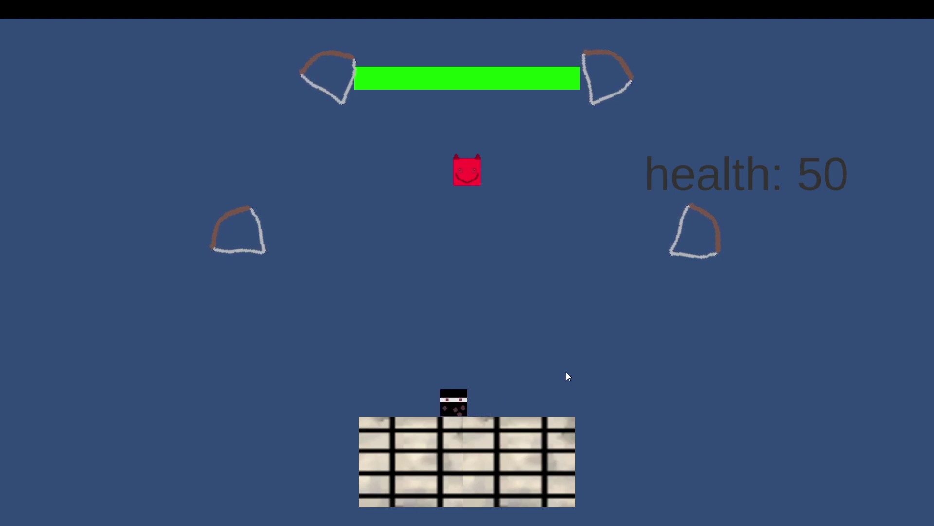
key(Left)
key(Right)
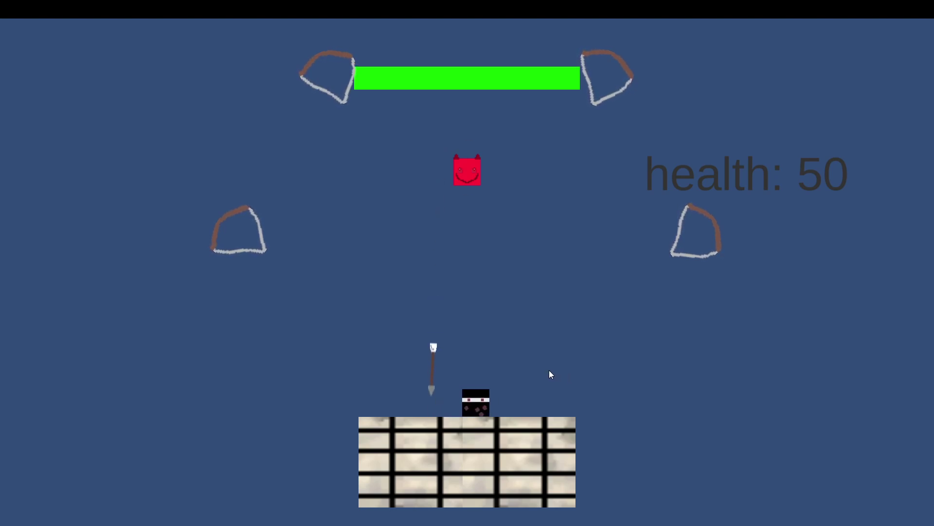
key(Right)
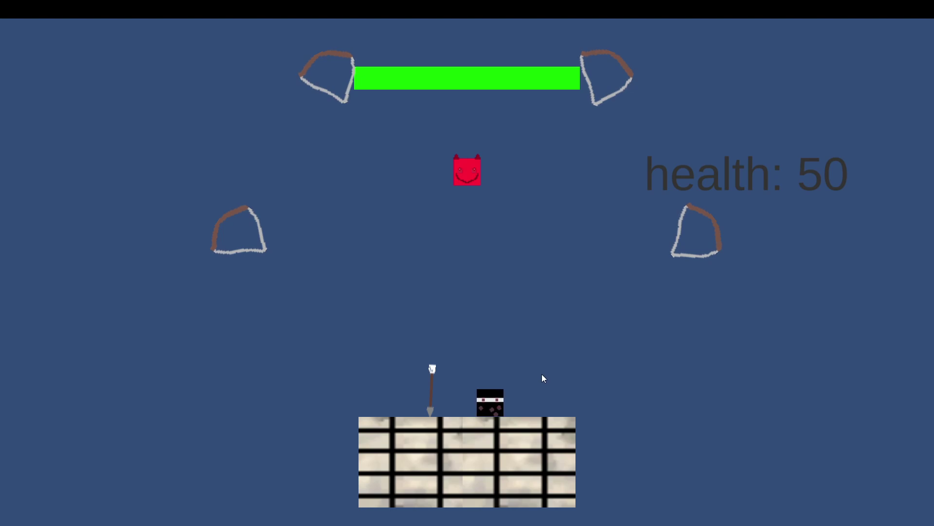
key(Right)
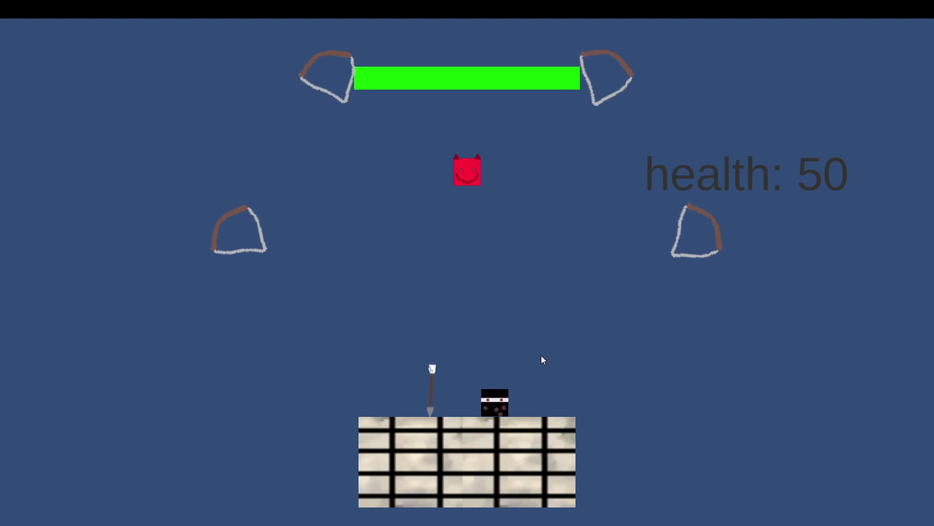
key(Right)
key(Up)
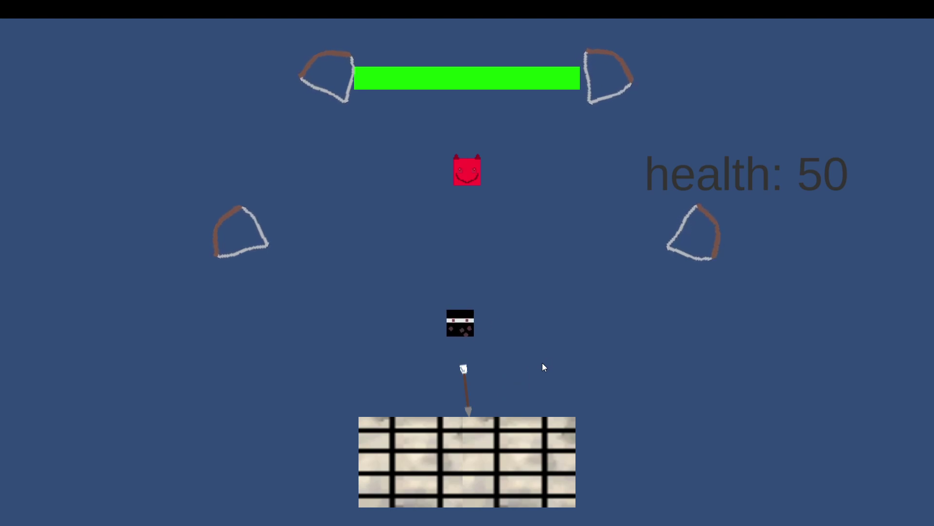
key(Left)
key(Right)
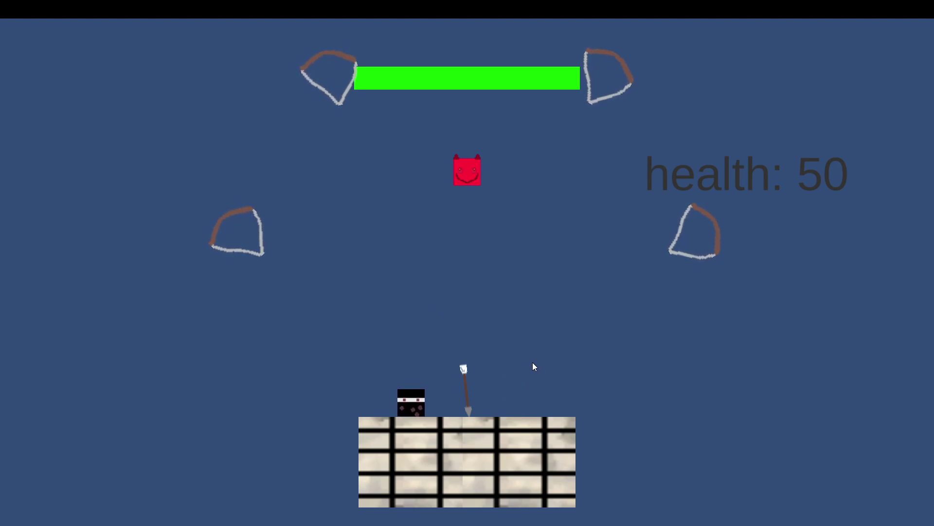
Run right across the platform and jump over incoming arrows until the rhythm panel appears.
key(Right)
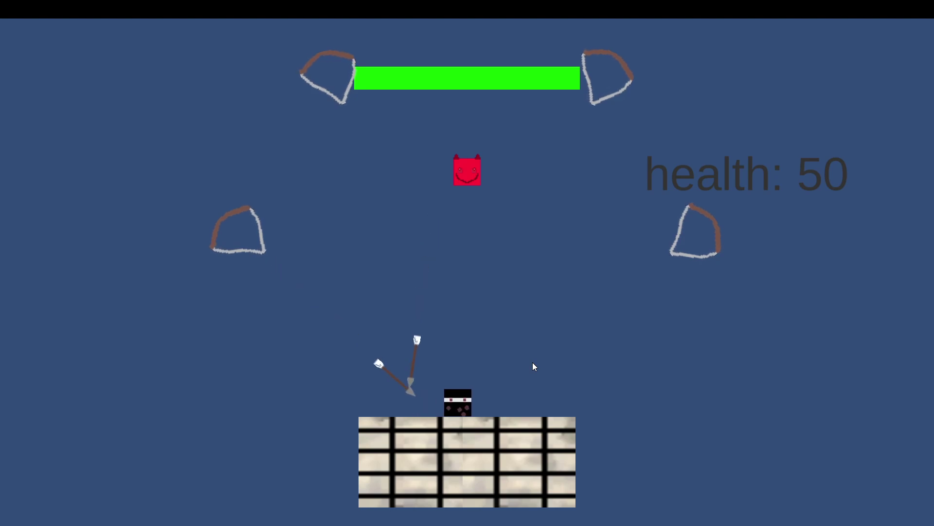
key(Right)
key(Left)
key(Right)
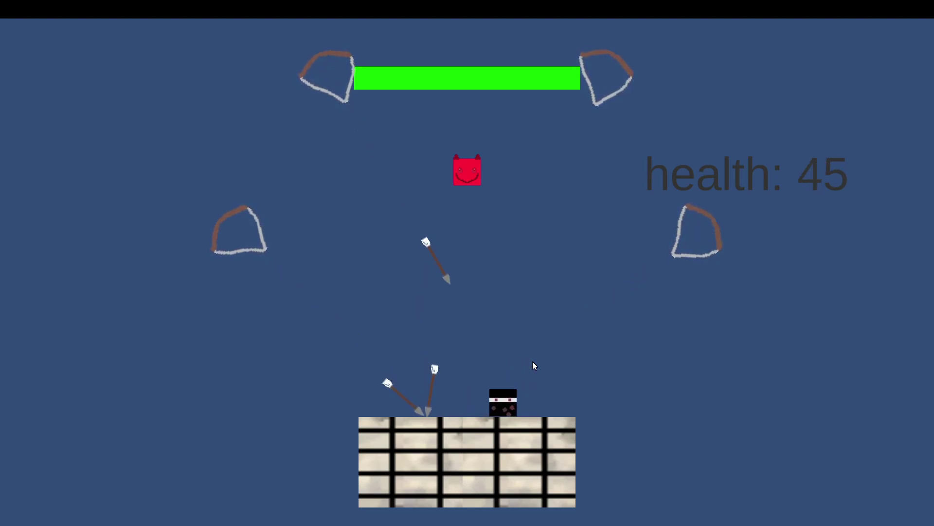
key(Up)
key(Left)
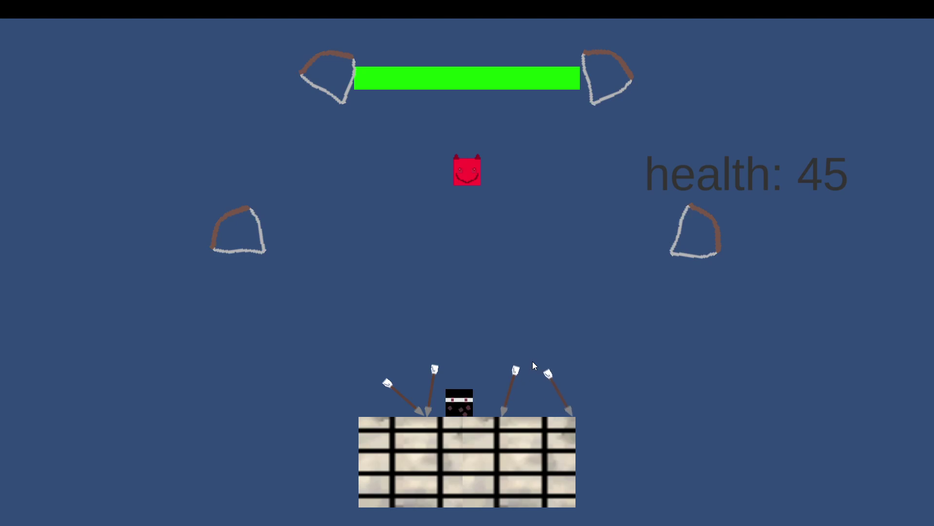
key(Left)
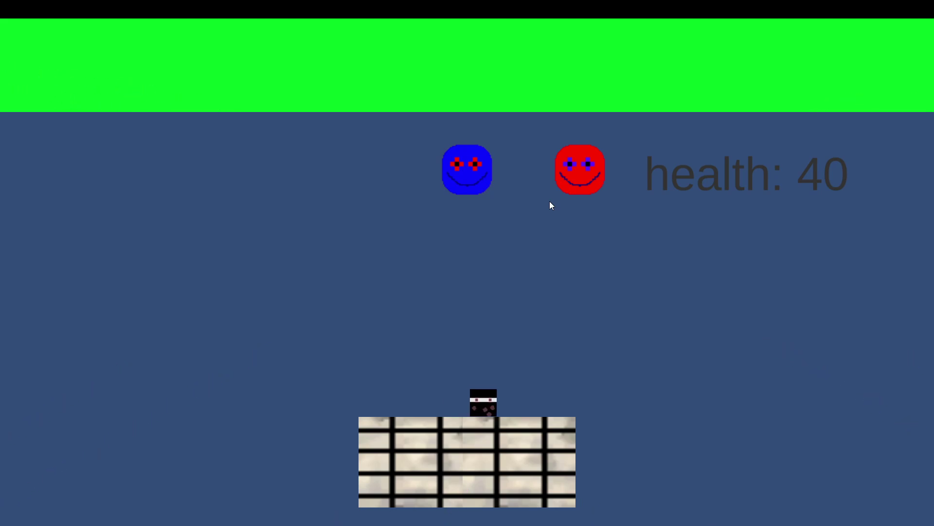
Jump twice to dodge the bosses' bullets and orbiting balls.
key(space)
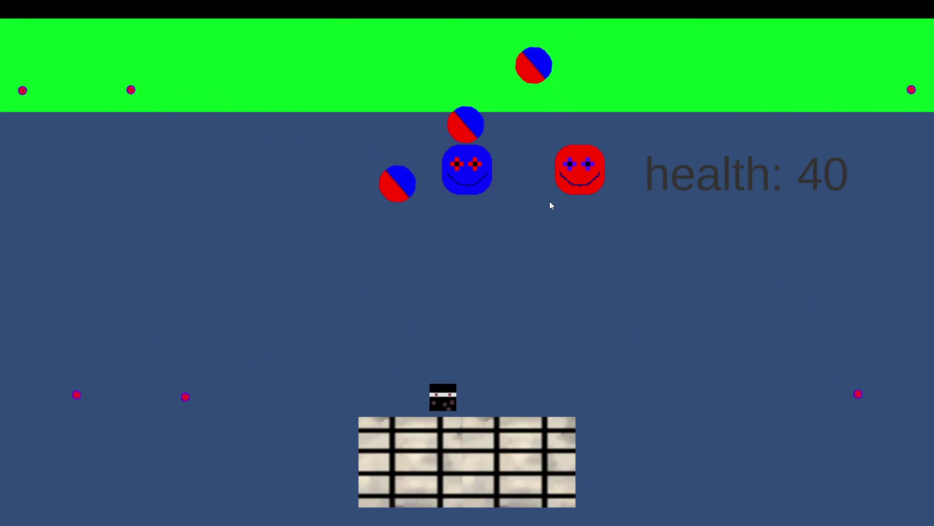
key(space)
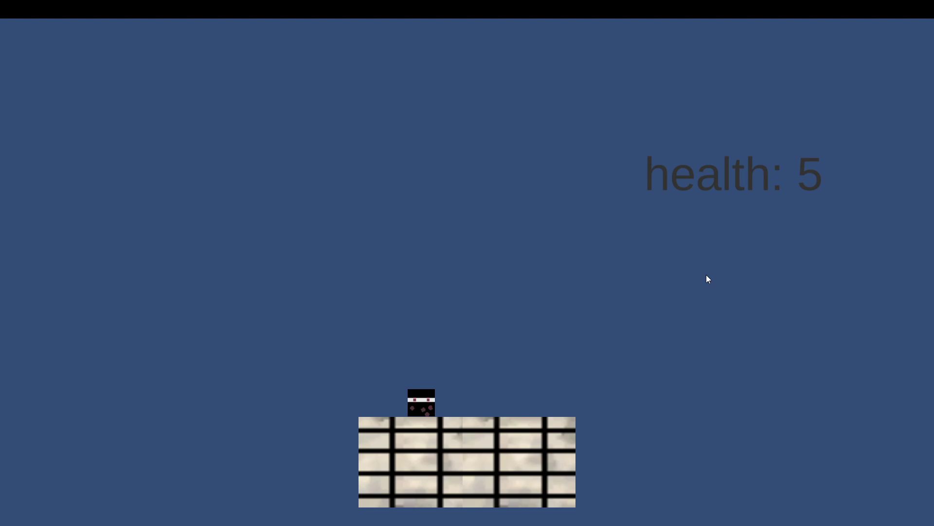
Leave fullscreen with Esc, then select and deselect the page address.
key(Escape)
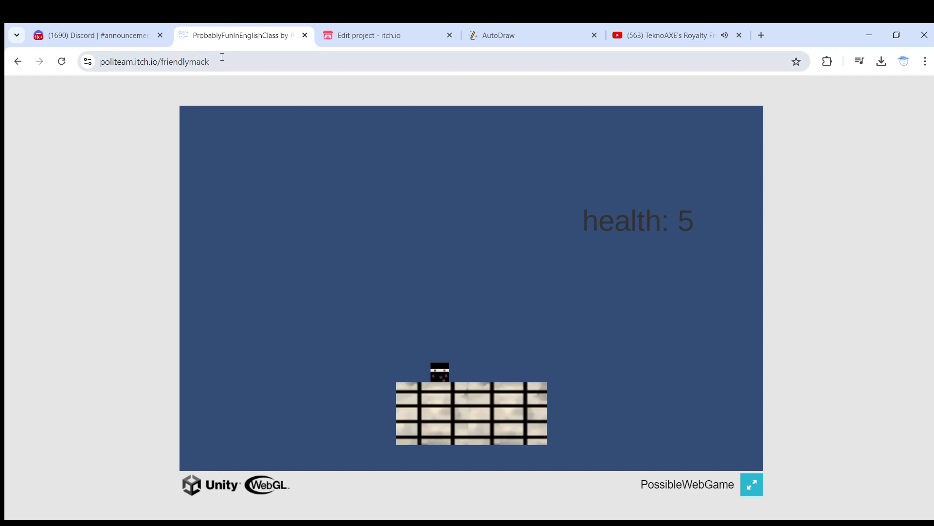
click(195, 65)
click(71, 106)
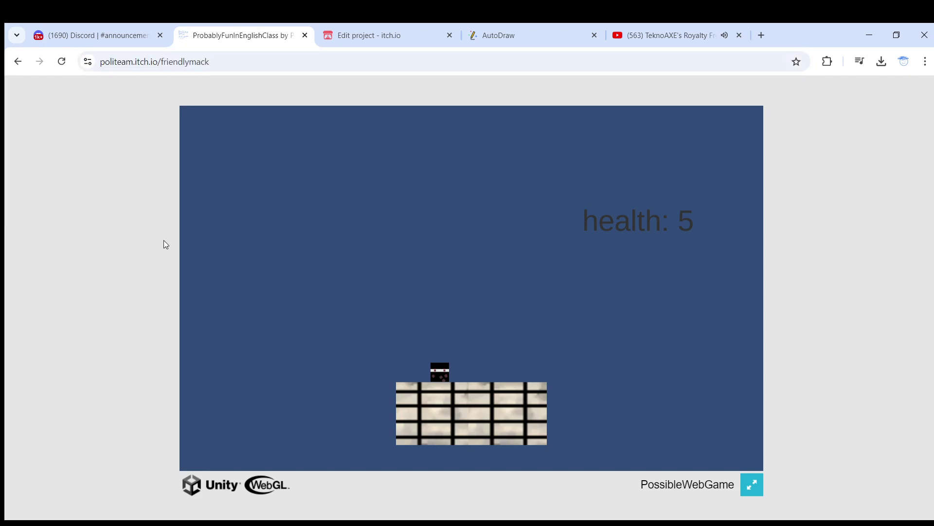